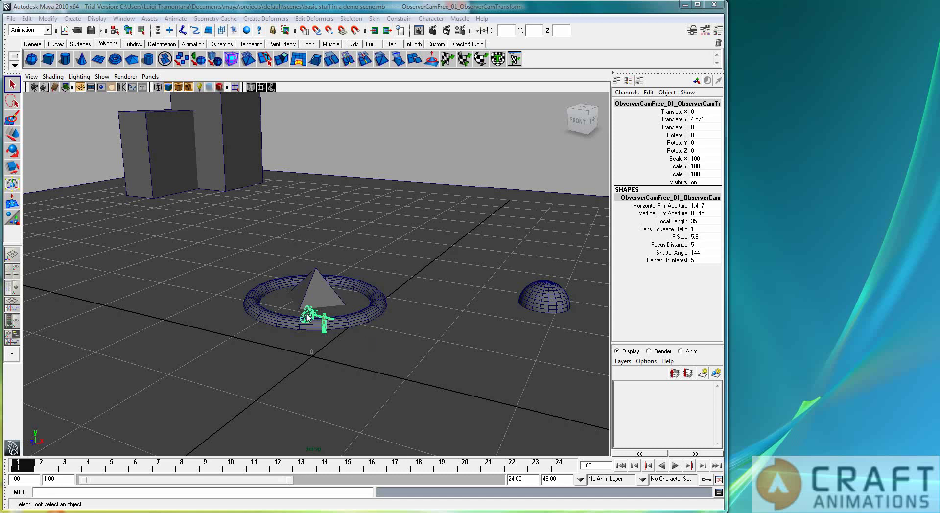
Launch Craft Director Studio from the DirectorStudio shelf, place it beside Maya, and review ObserverCamFree_01's configuration
click(469, 44)
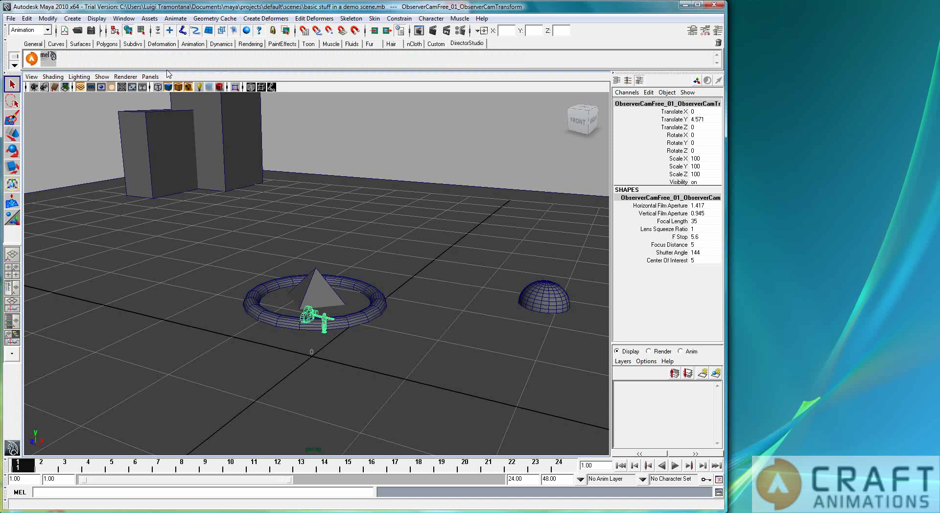
click(32, 58)
drag(502, 151, 844, 15)
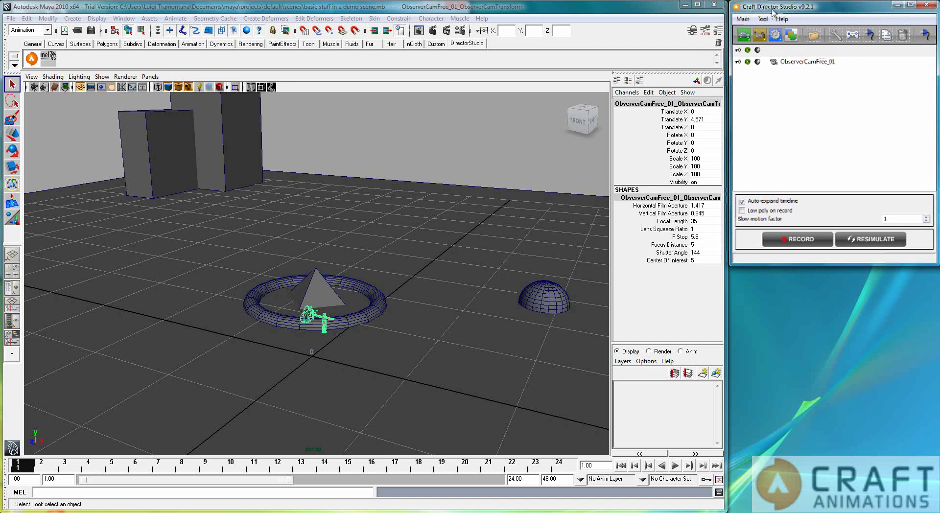
double_click(799, 62)
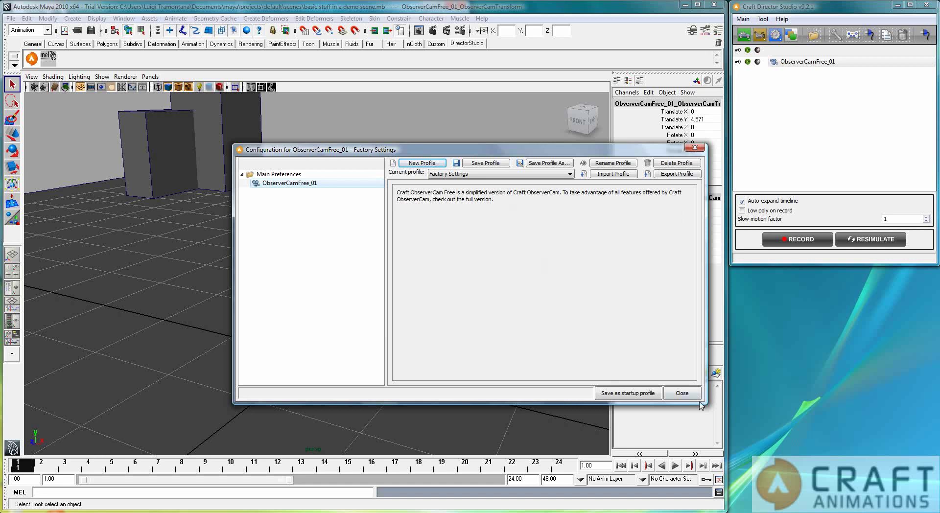
click(682, 393)
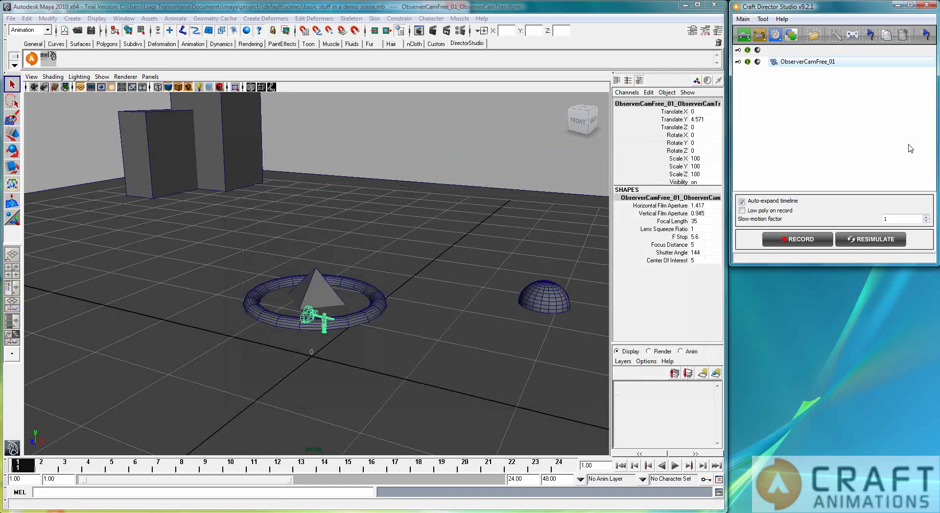
Load the 'Example: keyboard' profile in ObserverCamFree_01's input mappings
click(854, 38)
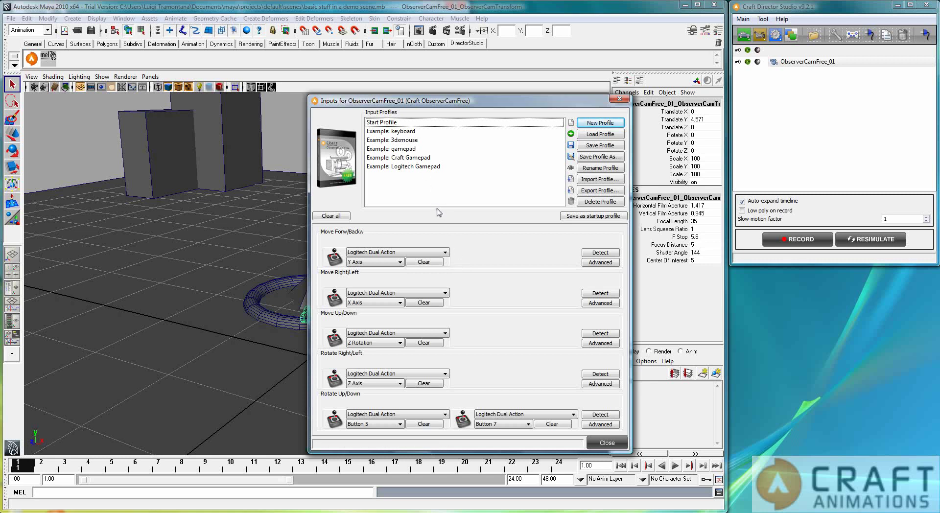
double_click(409, 132)
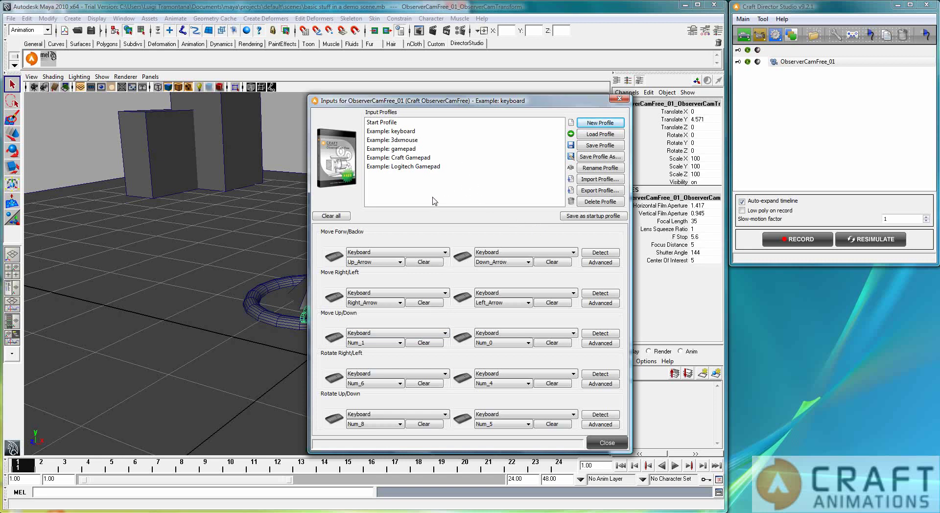
Clear all bindings, then map Move Forw/Backw to the gamepad Y Axis and Move Right/Left to X Axis
click(341, 216)
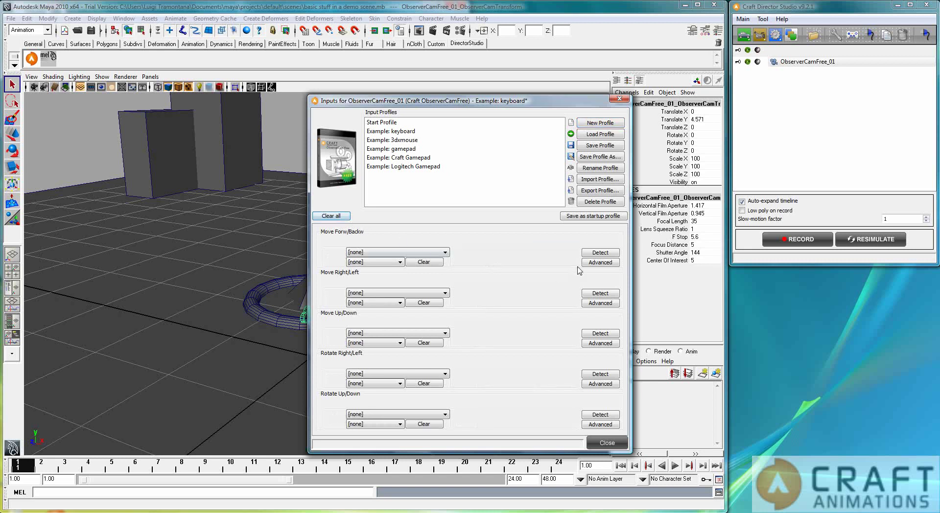
click(600, 253)
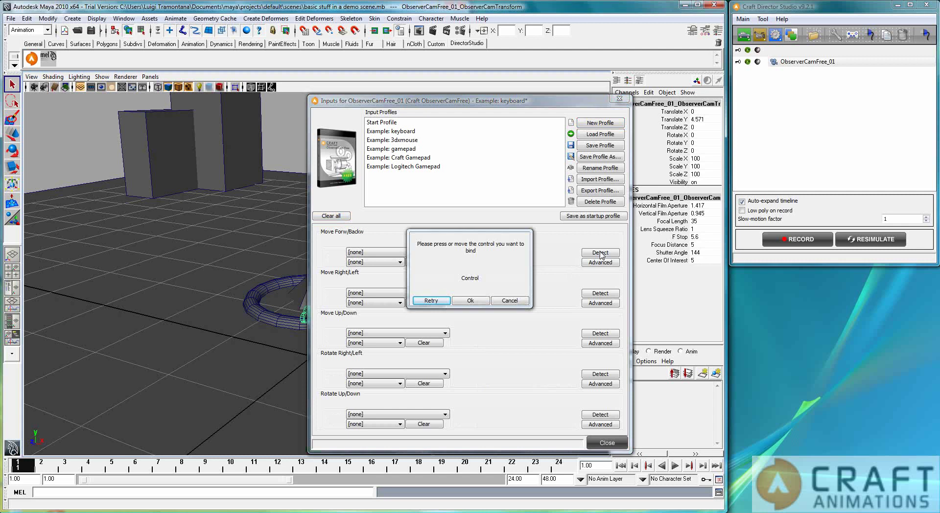
click(471, 301)
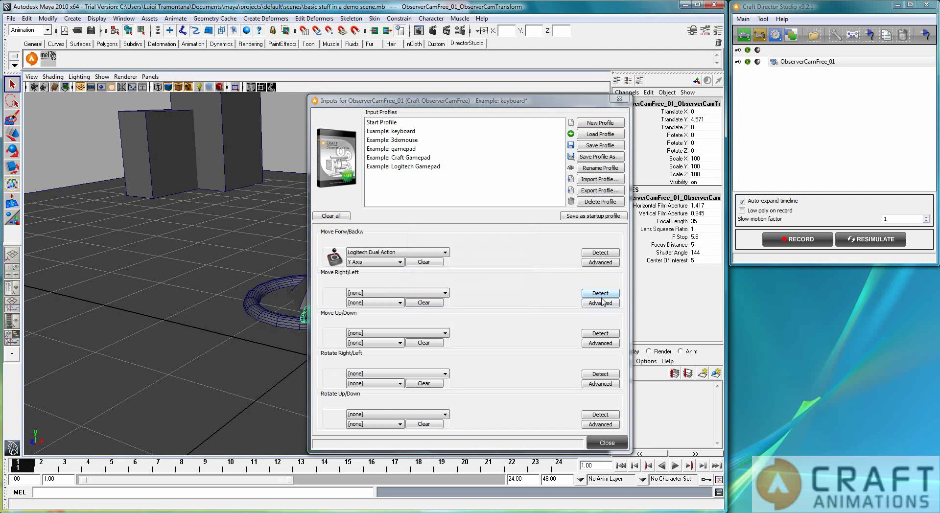
click(600, 294)
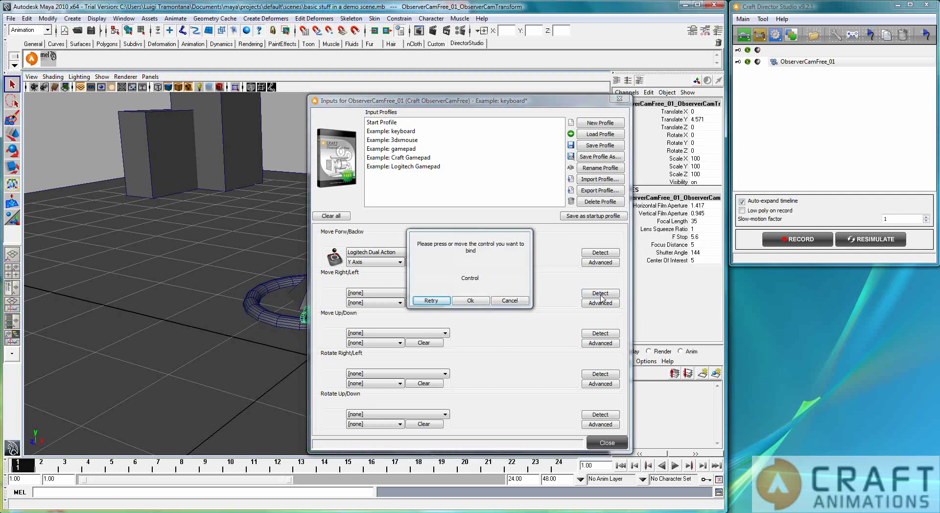
click(470, 300)
Map Move Up/Down to gamepad Buttons 5 and 7, rejecting the first Z Rotation detection
click(598, 334)
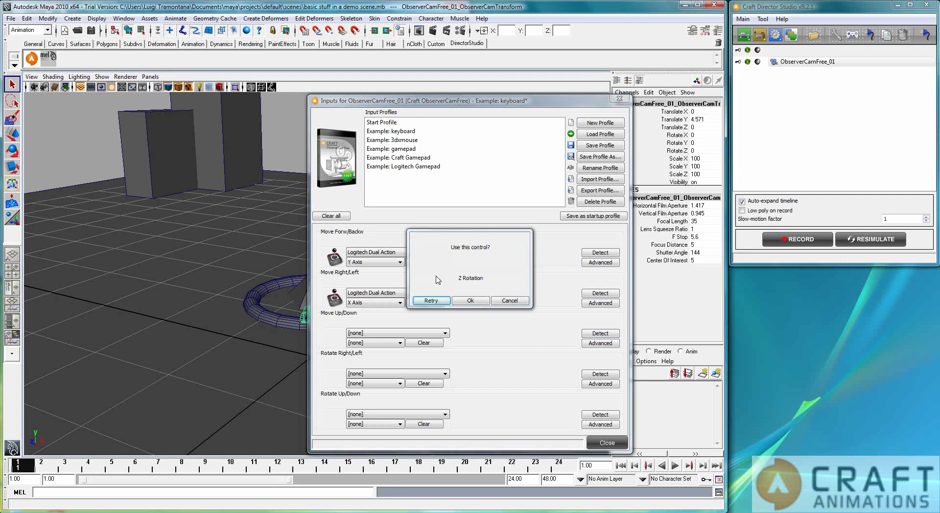
click(445, 301)
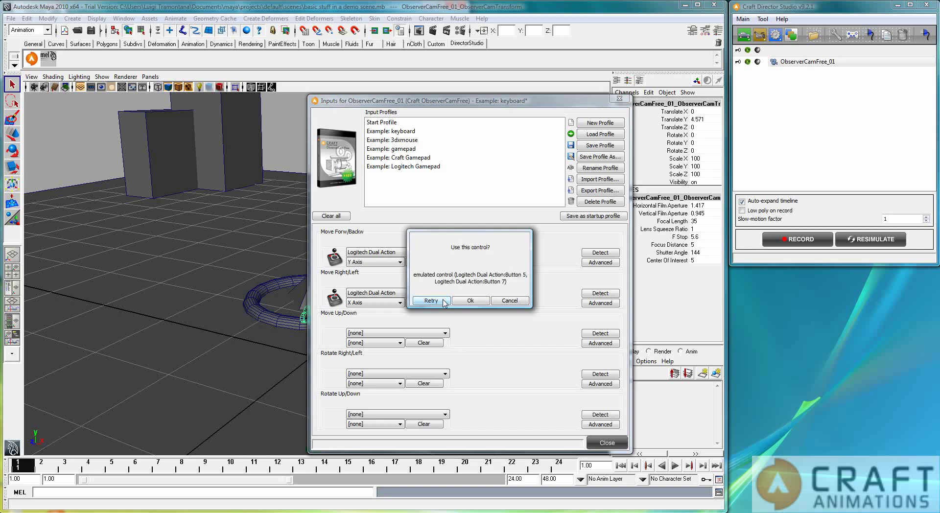
click(465, 301)
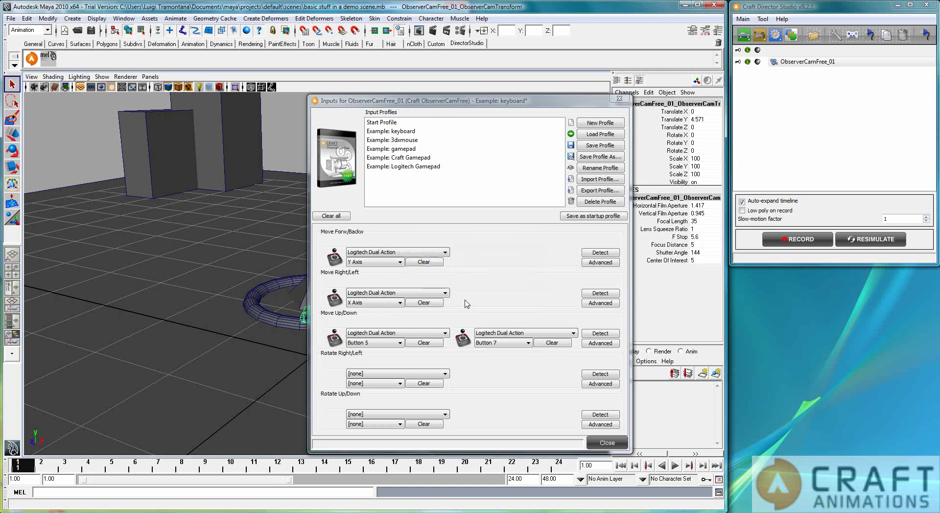
Bind Rotate Right/Left to the gamepad Z Axis and Rotate Up/Down to Z Rotation
click(606, 375)
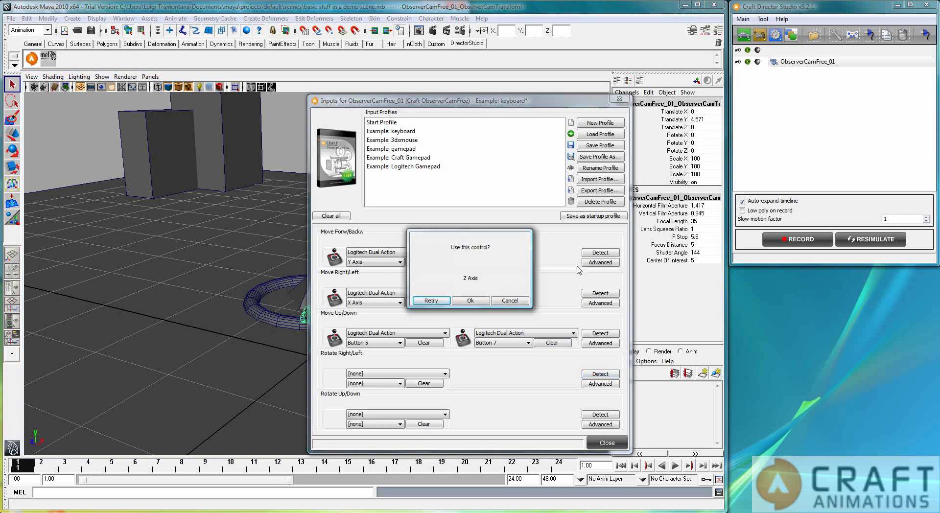
click(469, 301)
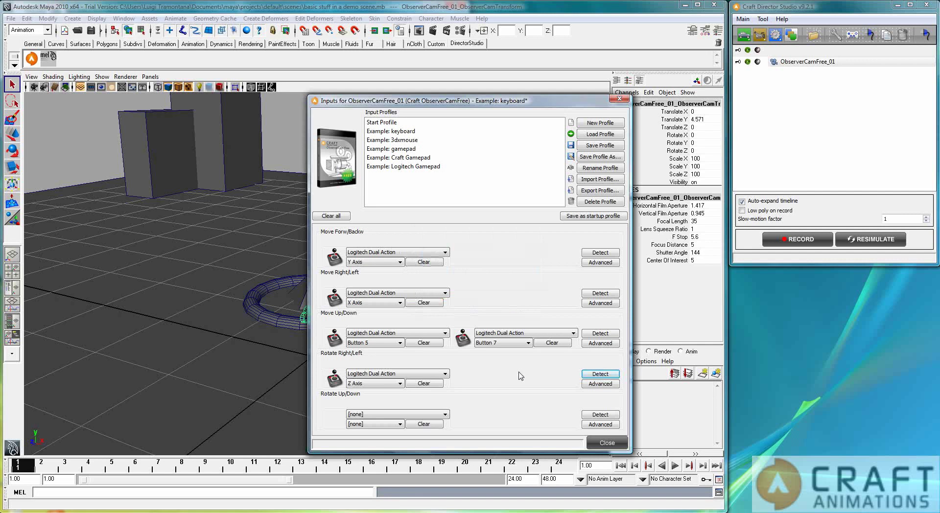
click(600, 416)
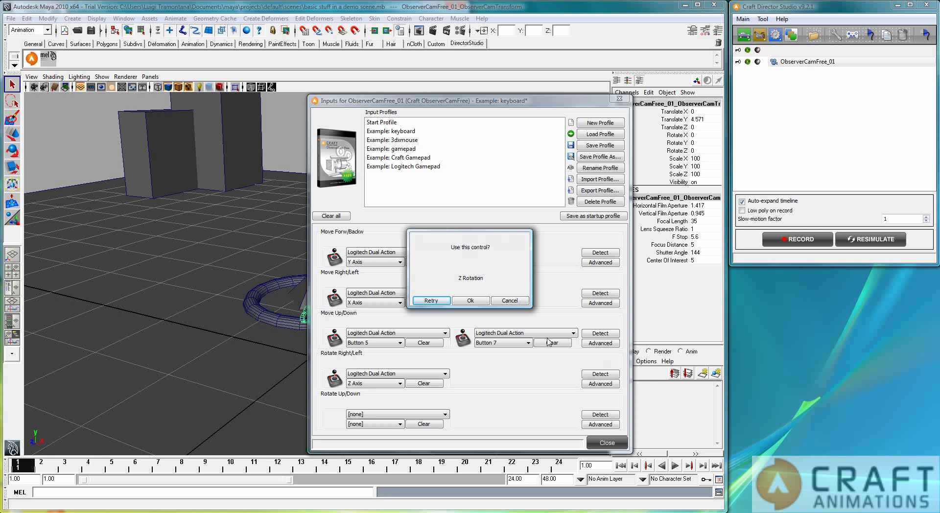
click(470, 300)
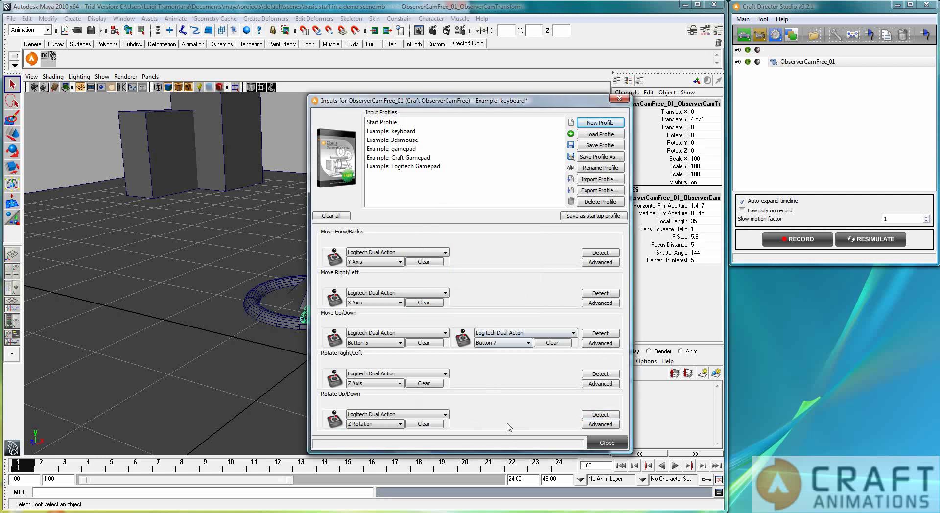
Save the gamepad mapping as the startup profile, close the mappings, and check the Craft camera list
click(585, 220)
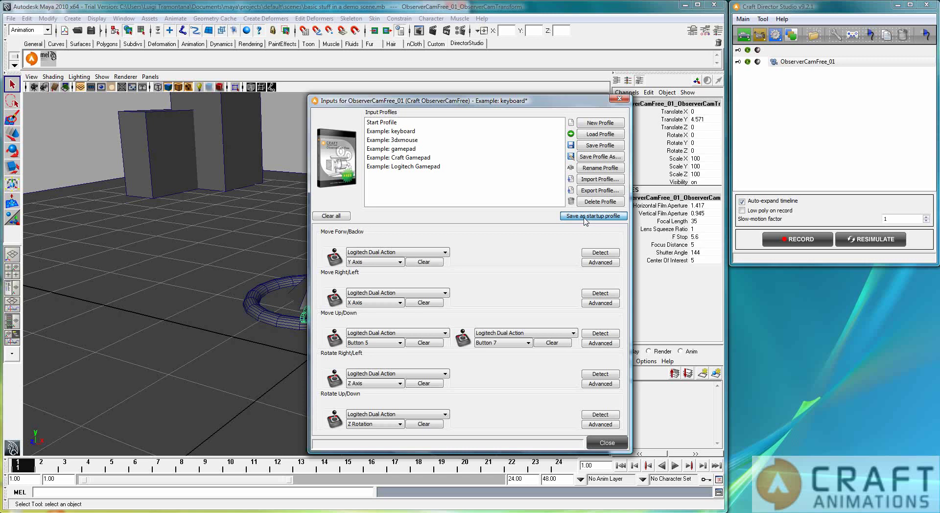
click(615, 446)
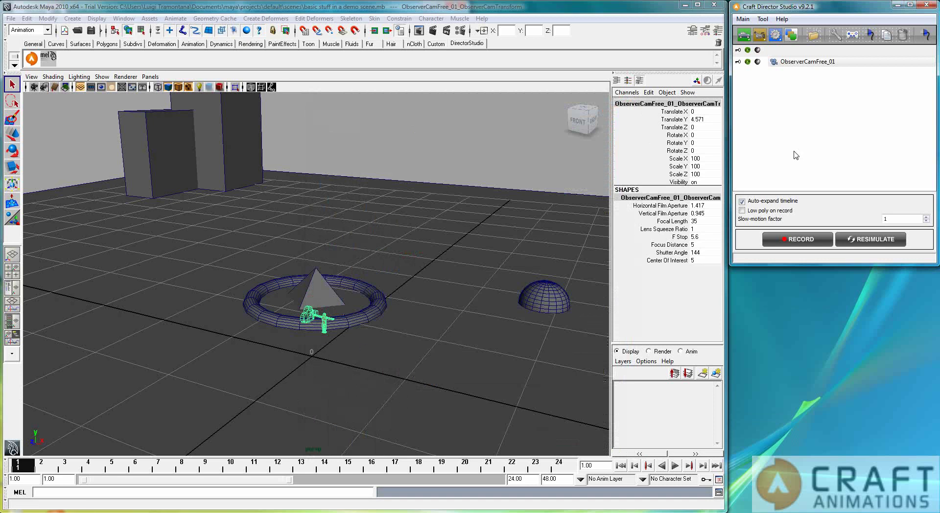
click(761, 36)
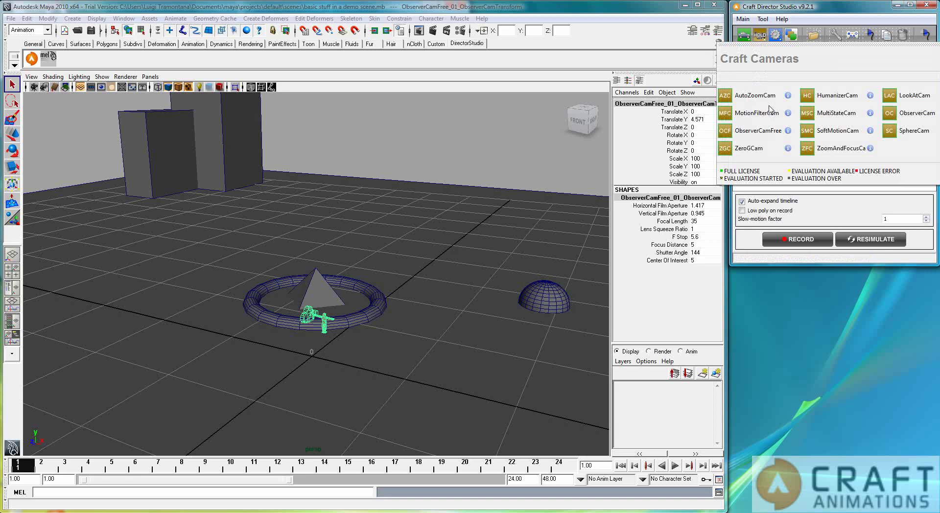
click(828, 11)
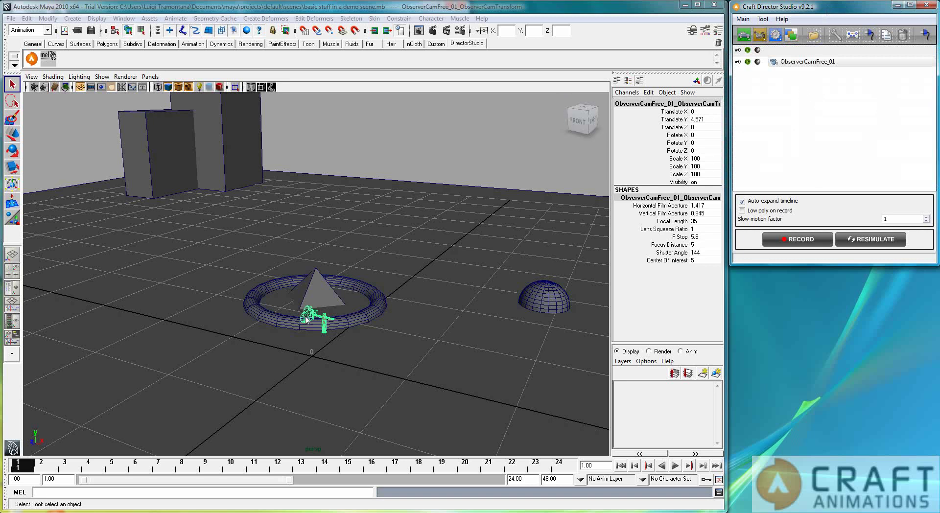
Frame the camera rig and orbit the perspective view around the pyramid, ring and dome
key(f)
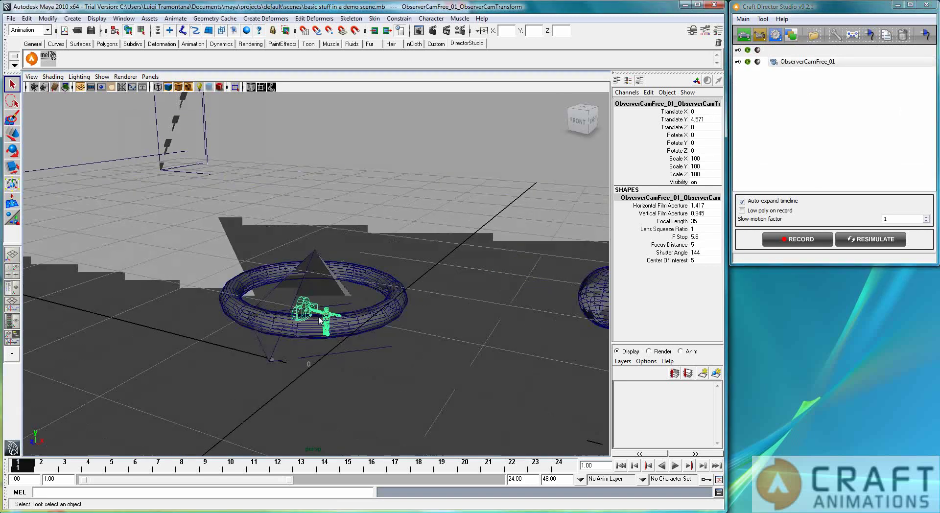
alt+drag(321, 319, 341, 294)
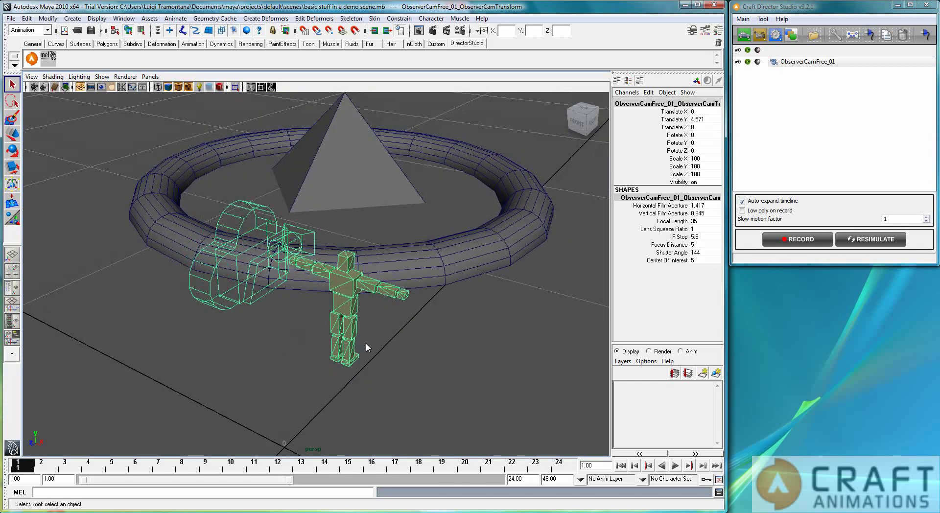
alt+drag(355, 341, 399, 321)
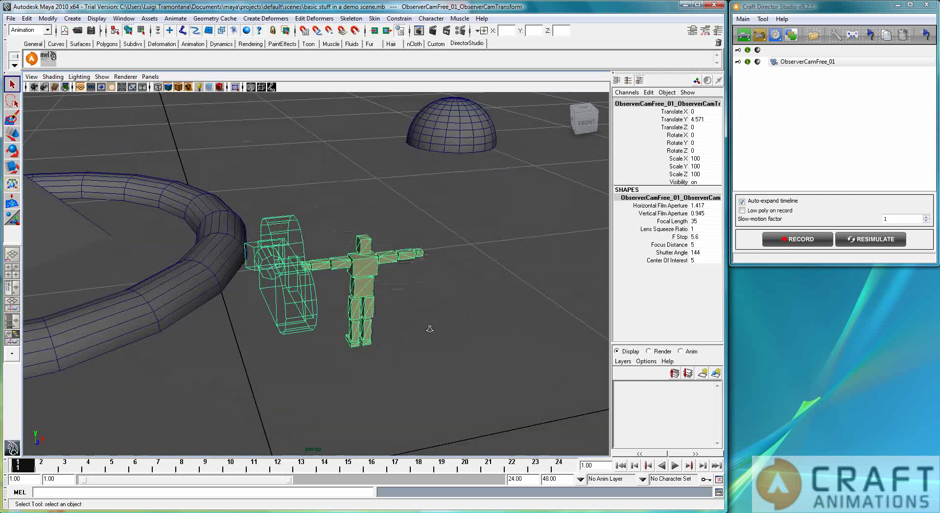
alt+right_drag(428, 328, 324, 325)
alt+drag(324, 325, 287, 320)
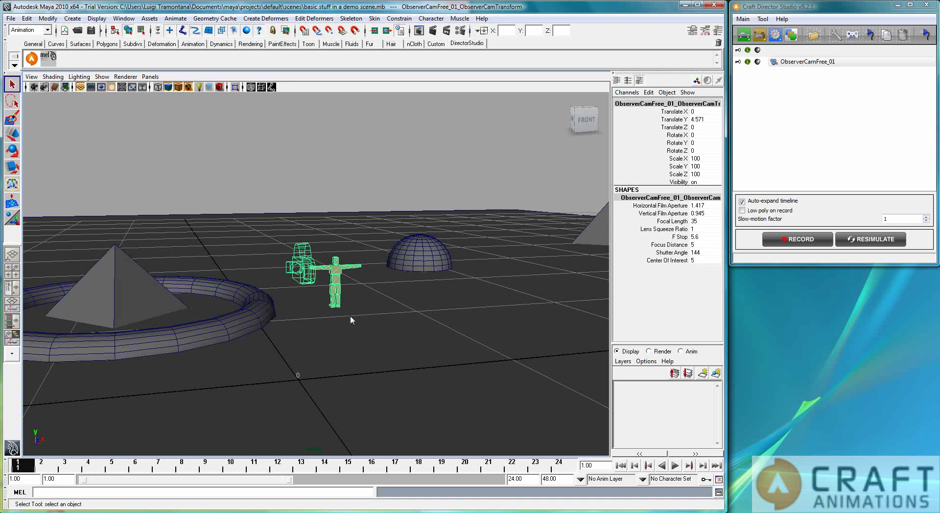
alt+drag(438, 342, 480, 345)
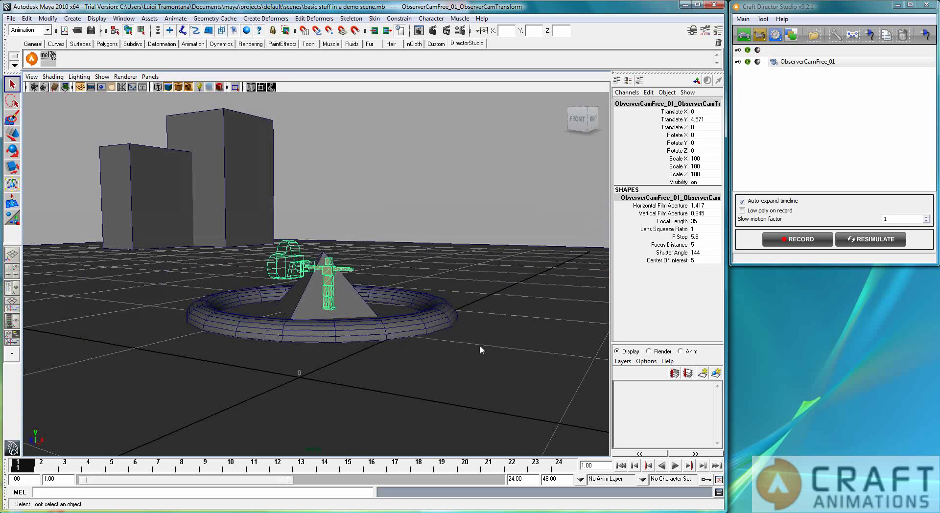
alt+right_drag(480, 345, 366, 344)
alt+drag(367, 346, 432, 342)
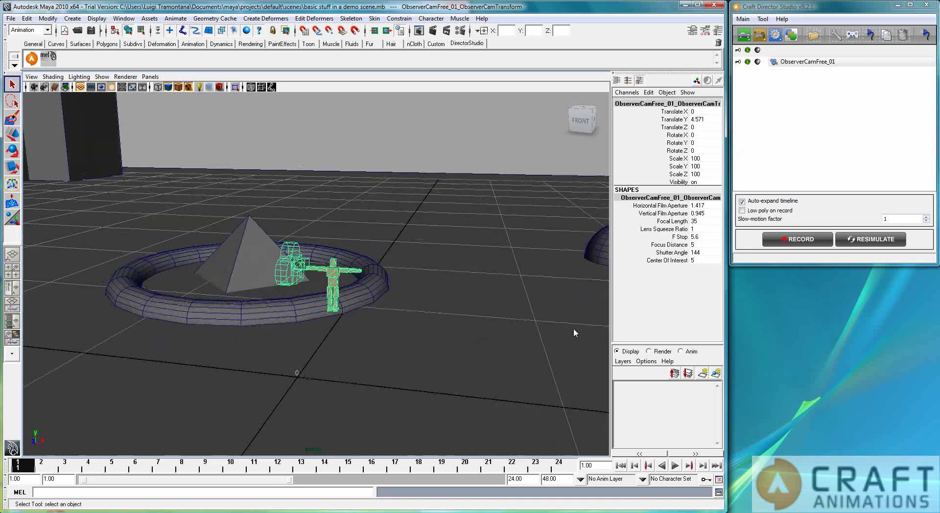
Start a Craft Director recording and fly the ObserverCamFree rig beside the pyramid
click(801, 240)
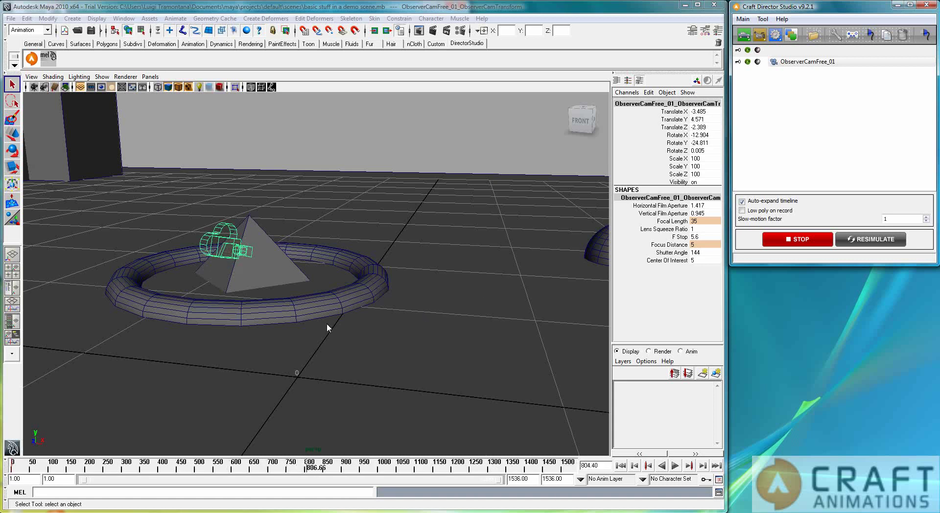
Stop the recording, rewind, scale the rig uniformly to 607.566, and record a new flight
click(815, 242)
click(620, 466)
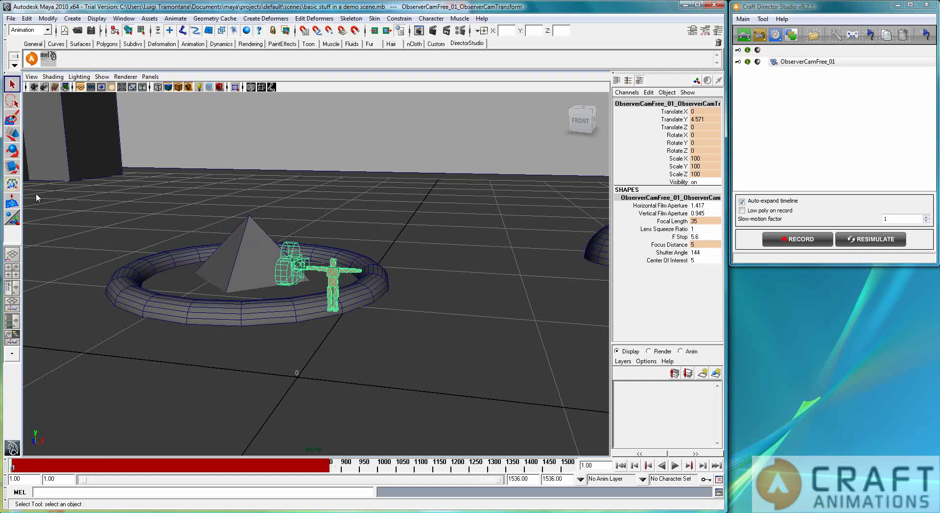
click(11, 167)
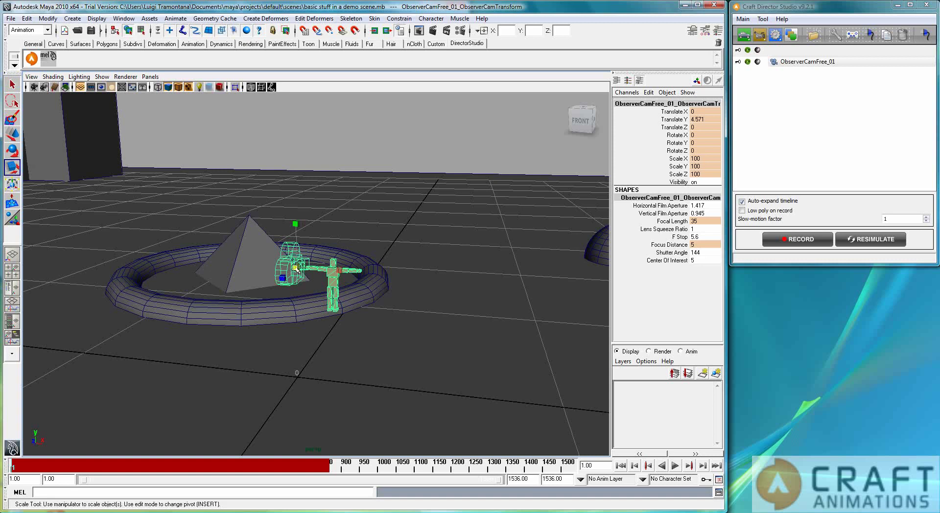
drag(297, 268, 725, 184)
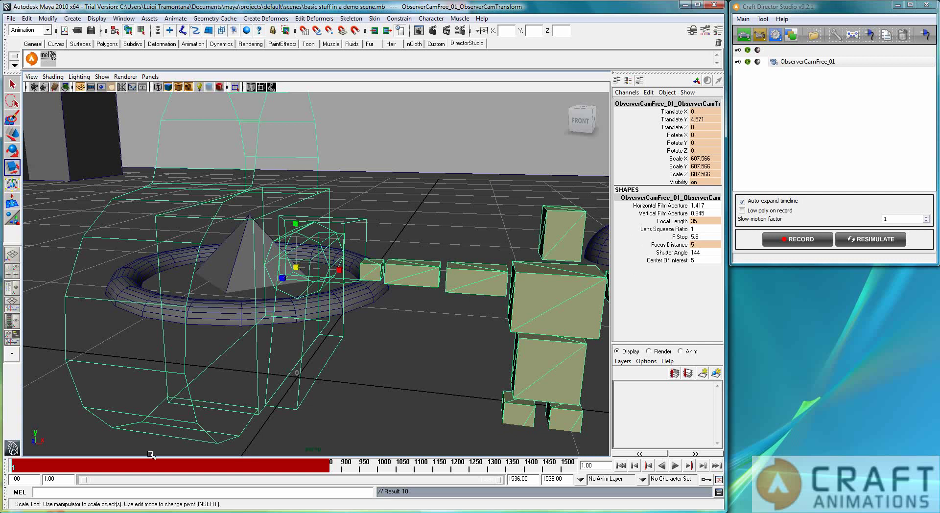
click(818, 246)
click(818, 240)
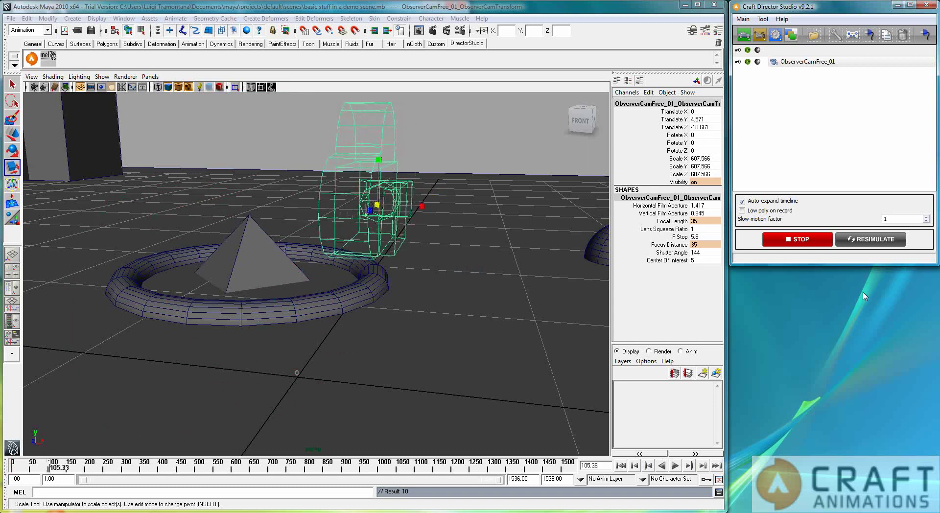
Look through the ObserverCamFree_01_ObserverCam camera via Panels > Perspective
click(152, 77)
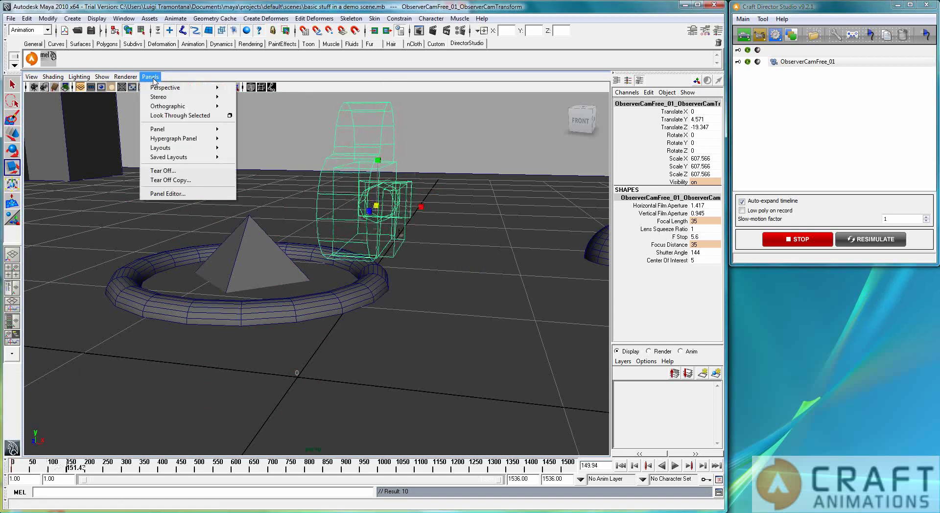
mouse_move(161, 88)
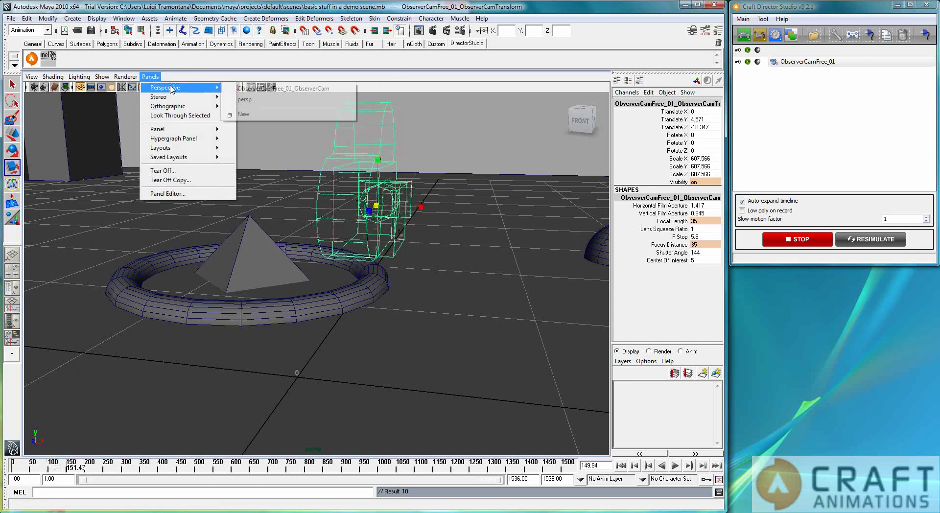
click(276, 88)
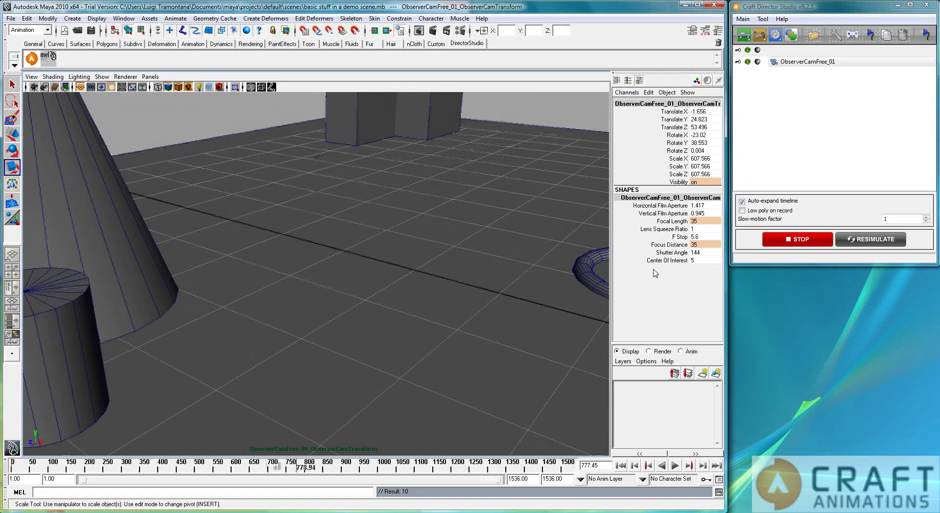
Stop the recording, scrub the time slider back, and record a new high flight
key(Escape)
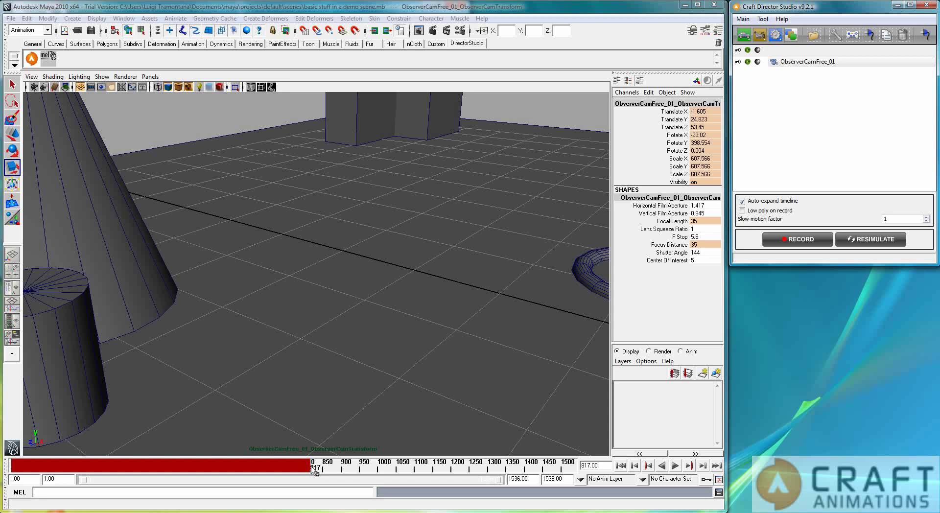
drag(315, 471, 279, 478)
click(802, 240)
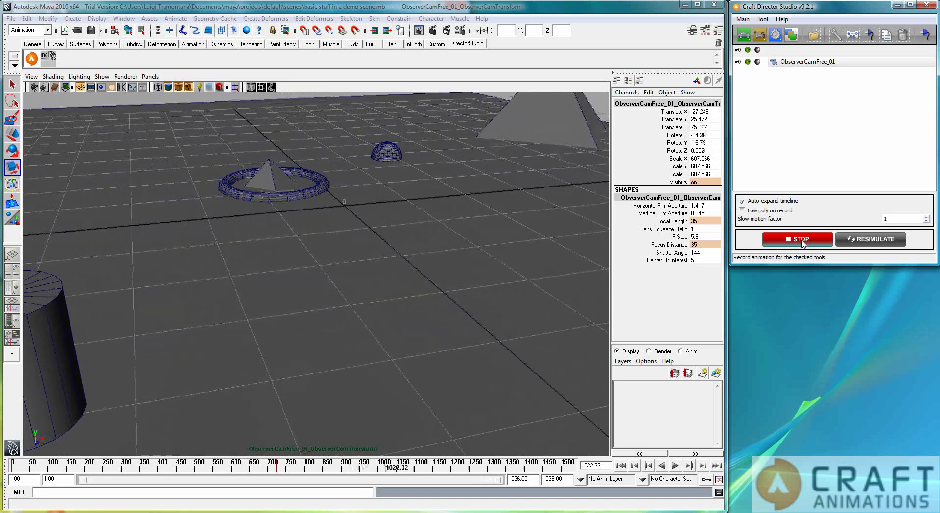
End the take at about frame 1038, play it back, then rewind to frame 1
click(800, 239)
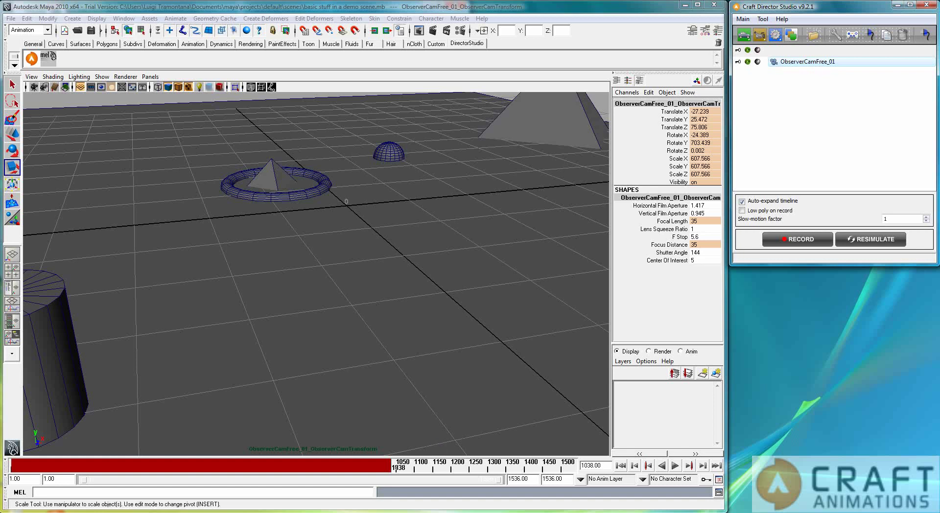
key(alt+v)
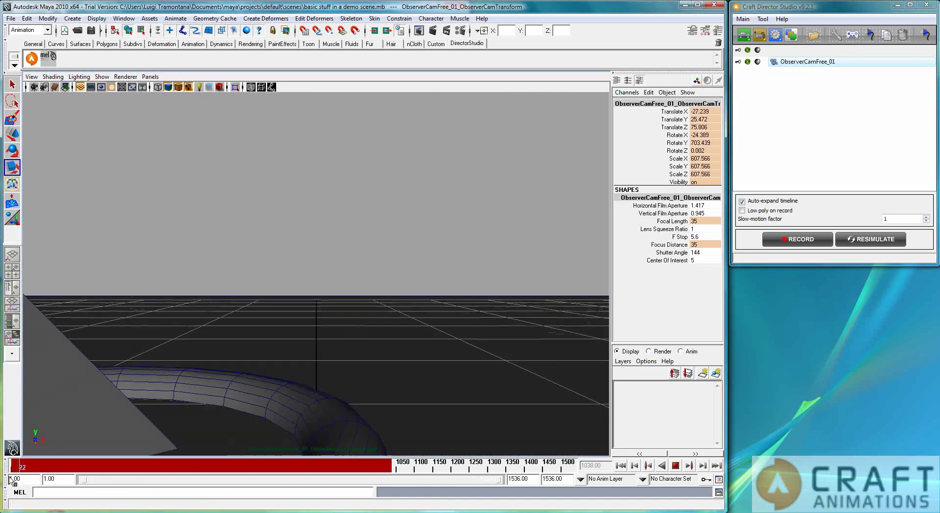
key(alt+v)
key(alt+shift+v)
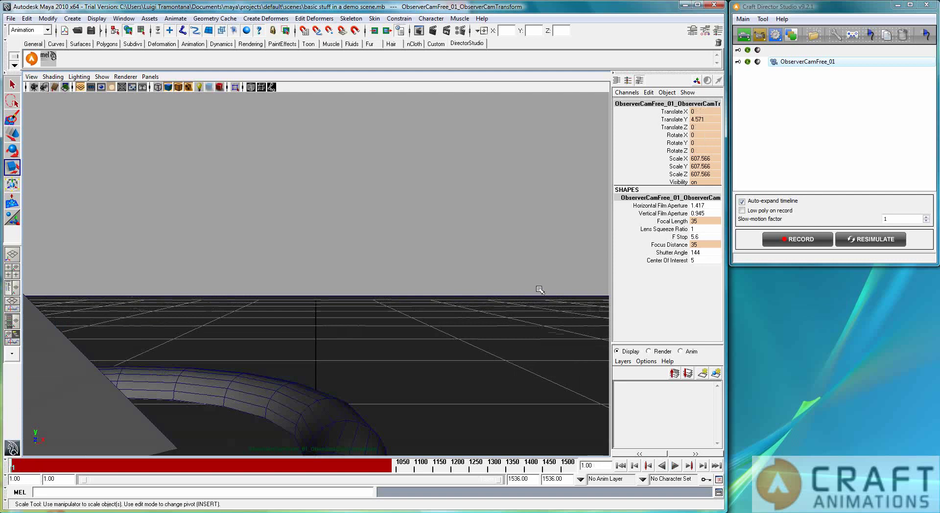
Load the 'Example: 3dxmouse' input profile for ObserverCamFree_01, mapping controls to SpaceExplorer axes
click(852, 38)
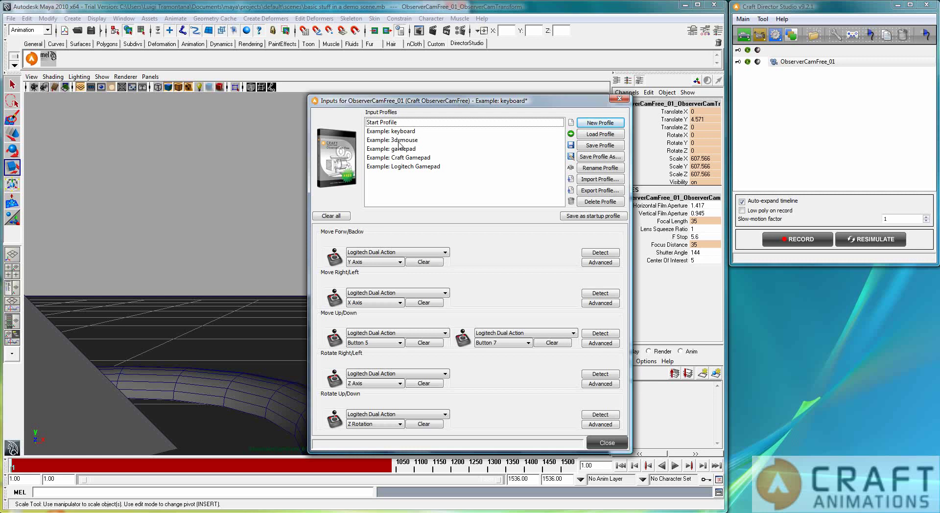
double_click(400, 141)
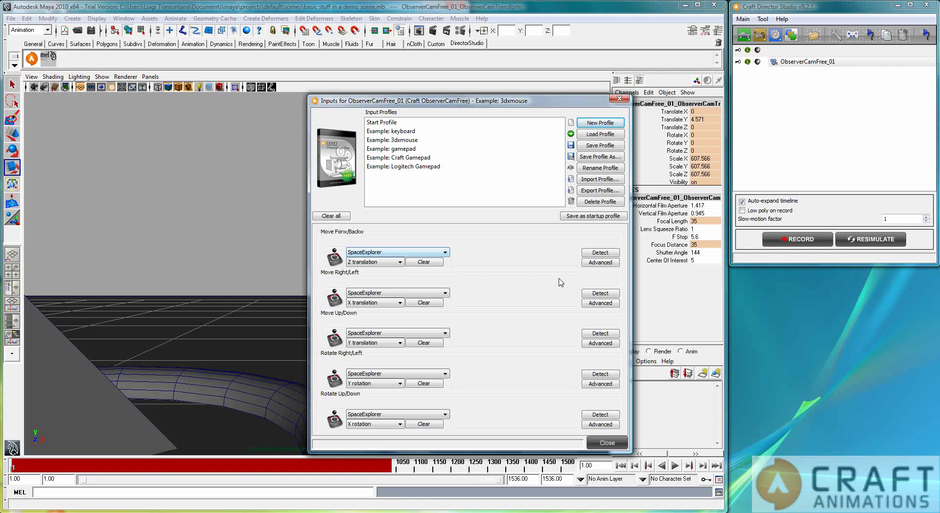
click(600, 445)
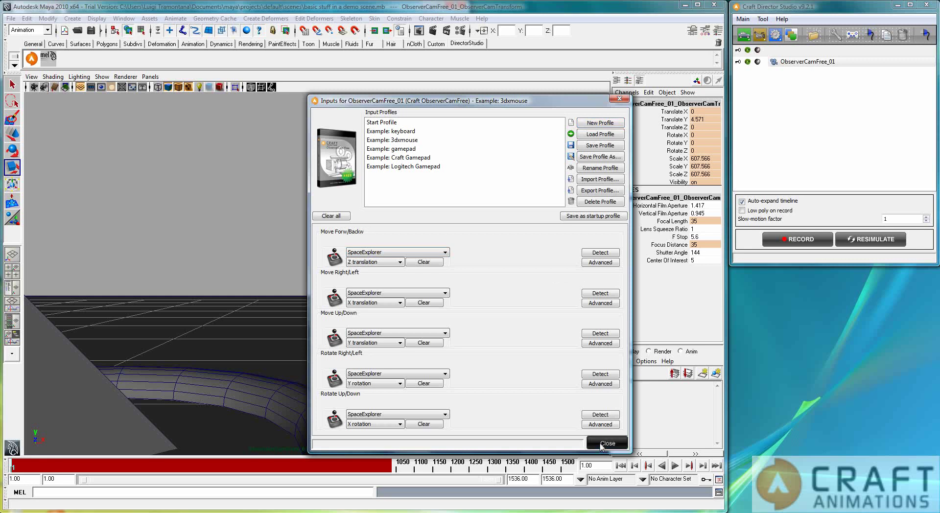
Record a 3D-mouse camera flight past the cones, cylinder and ringed pyramid, reaching frame 941
click(781, 242)
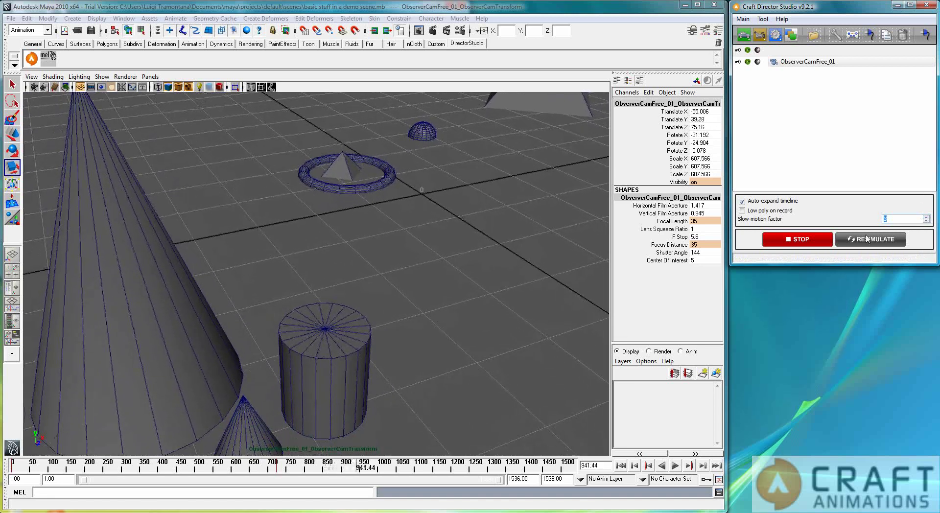
Stop the take and re-record the 3D-mouse flight around the tall cone at slow-motion factor 3
click(825, 243)
click(825, 243)
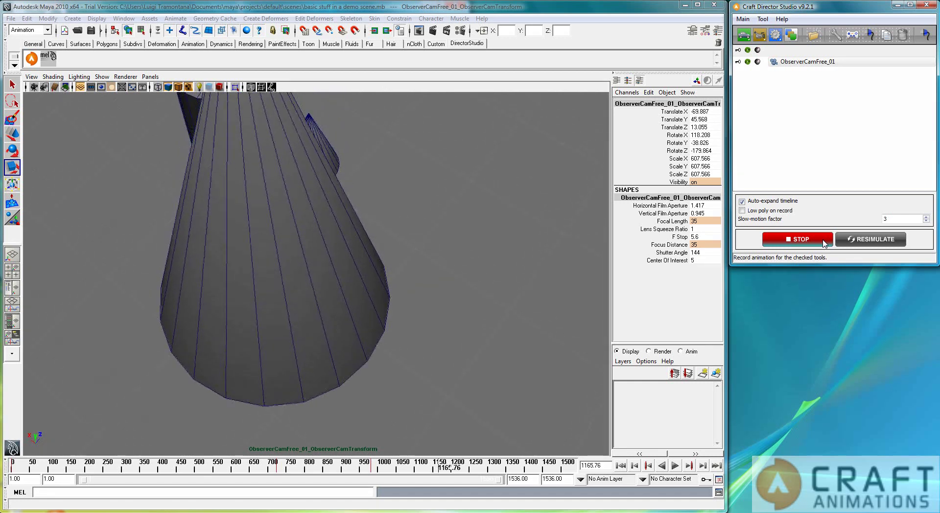
Stop the slow-motion take near frame 1177, scrub back, and play the flythrough until frame 1222
click(822, 239)
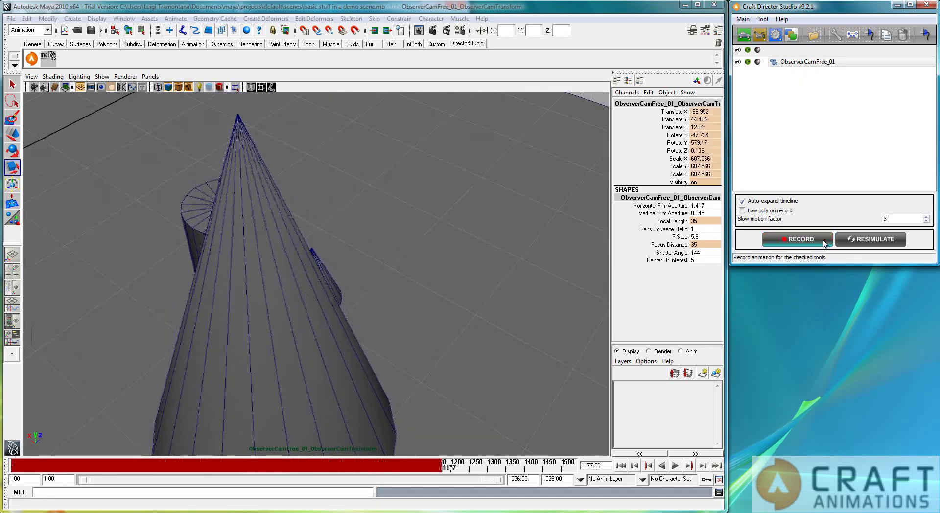
click(439, 471)
key(alt+v)
drag(439, 470, 370, 482)
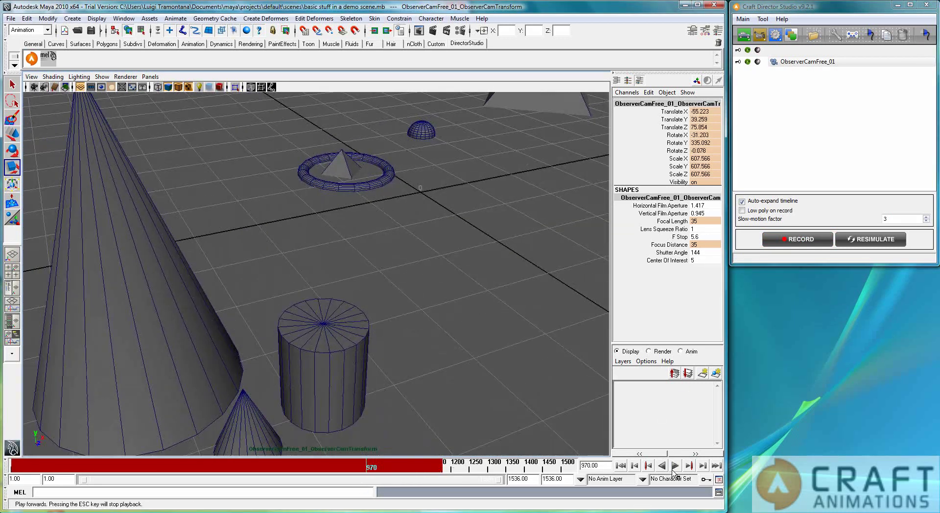
click(675, 465)
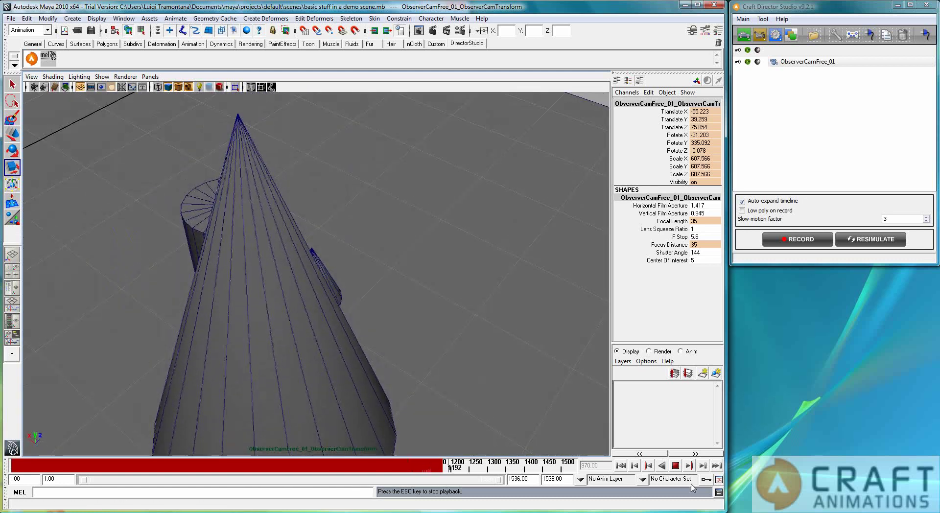
click(676, 466)
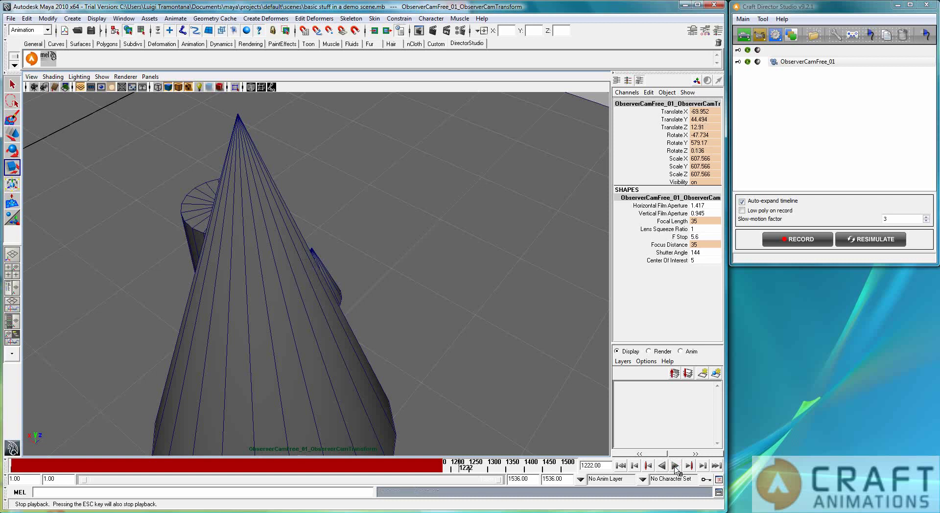